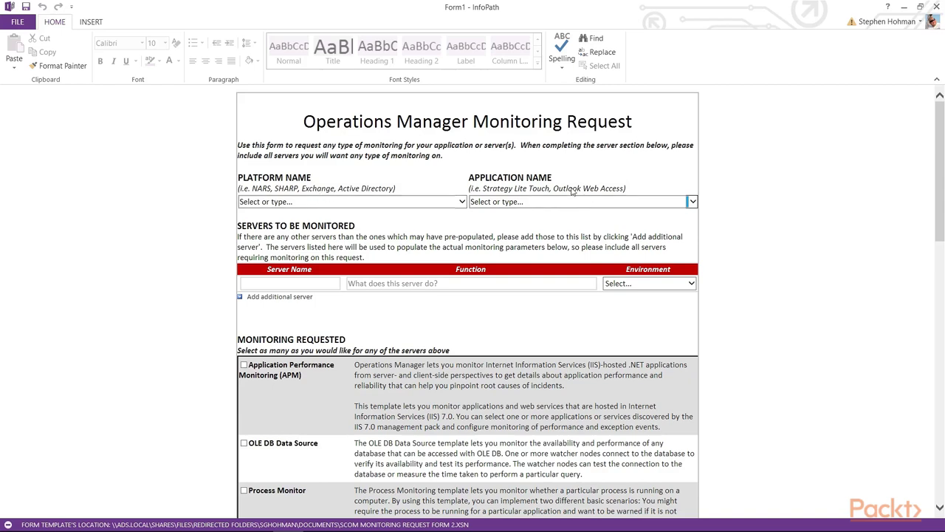
Step: Enter Exchange Server 2016 as the platform name and check the available platform choices
{"action": "left_click", "coordinate": [322, 202]}
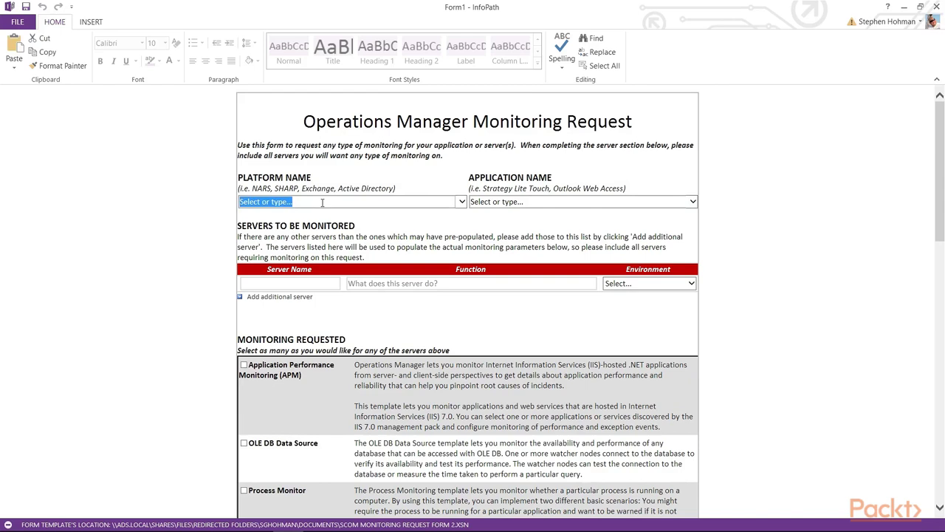
{"action": "type", "text": "E"}
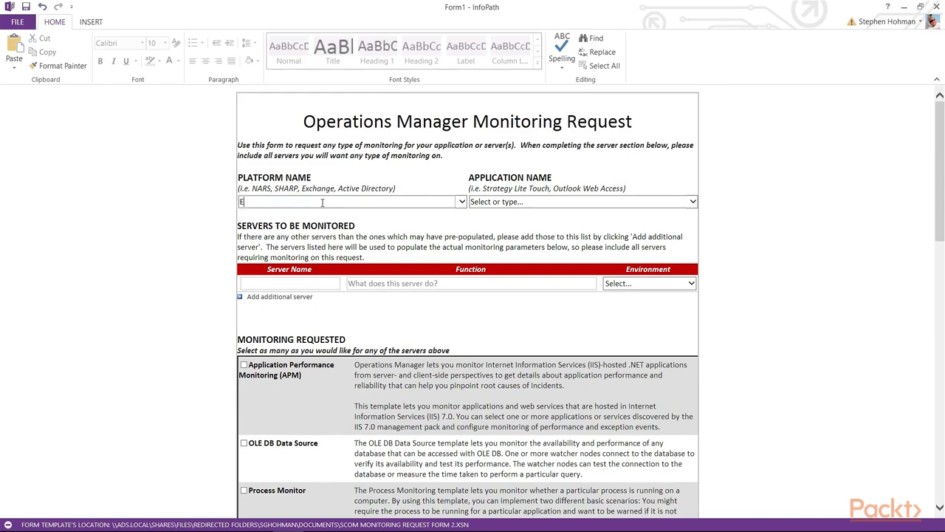
{"action": "type", "text": "xchange Server 2010"}
{"action": "key", "text": "BackSpace"}
{"action": "type", "text": "6"}
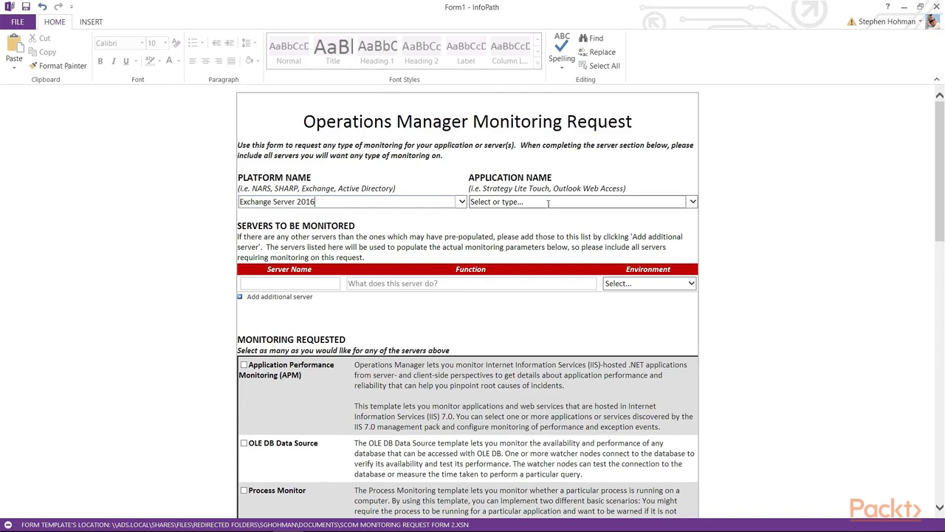
{"action": "left_click", "coordinate": [460, 202]}
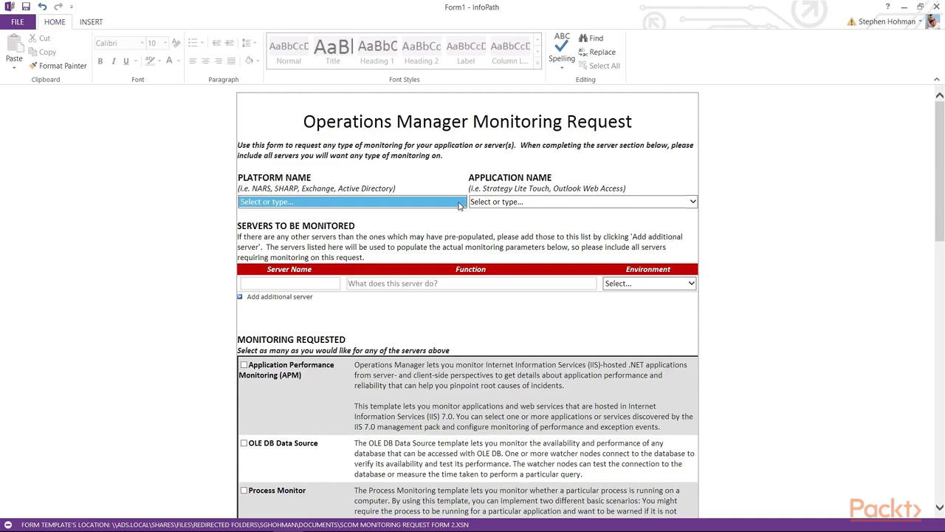
{"action": "left_click", "coordinate": [433, 215]}
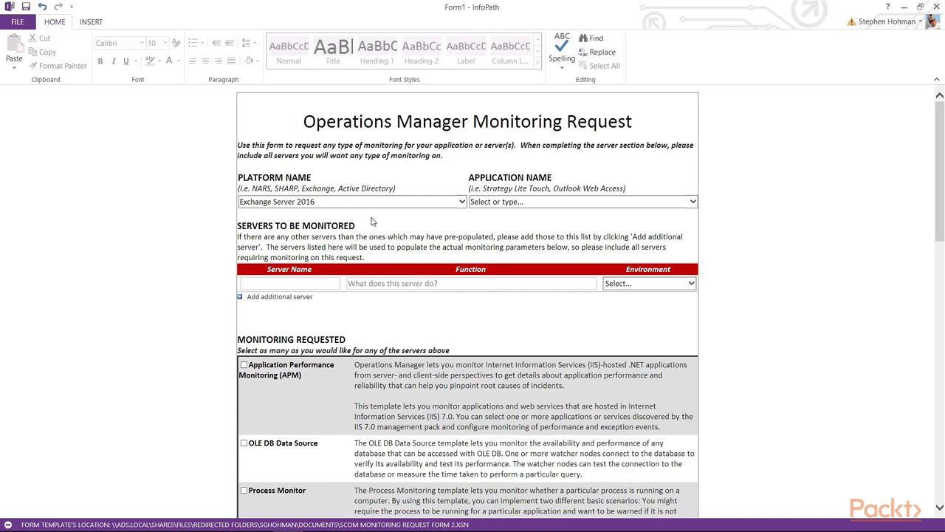
Step: Enter Outlook Web Access as the application name
{"action": "left_click", "coordinate": [603, 207]}
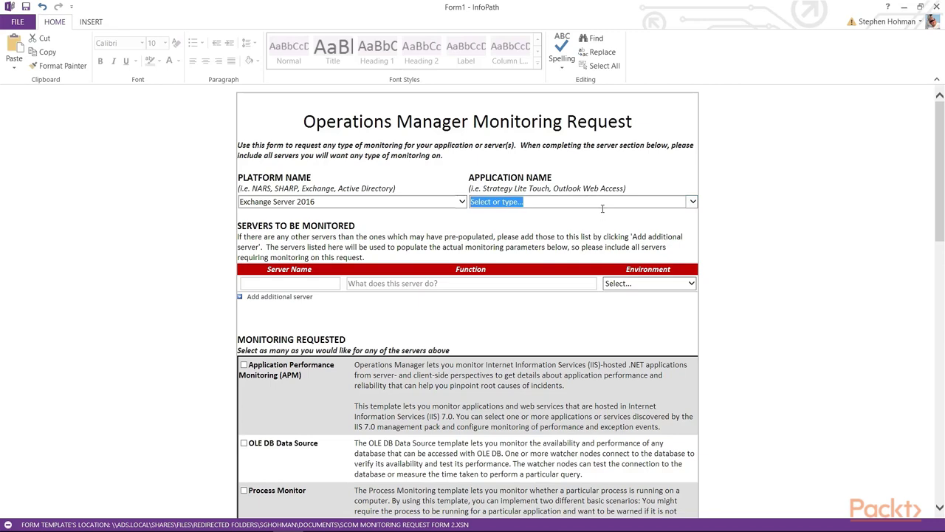
{"action": "type", "text": "Out"}
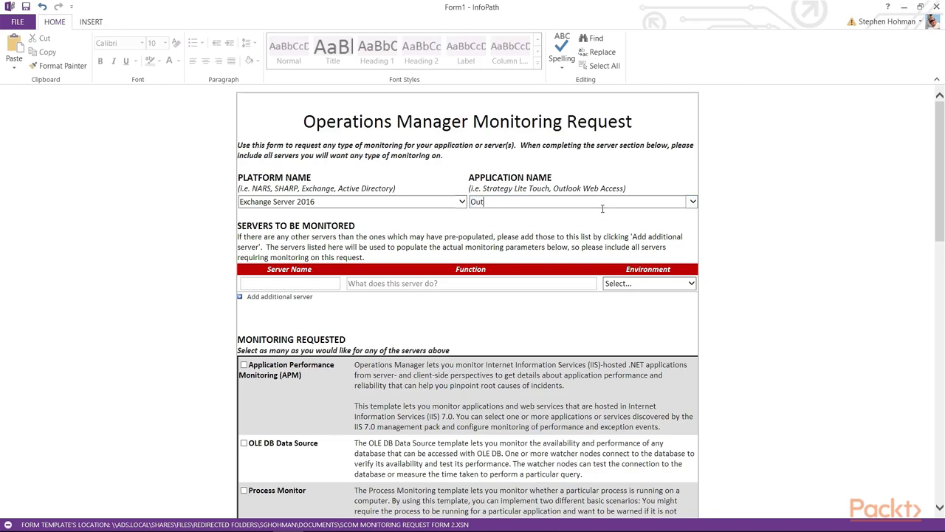
{"action": "type", "text": "look web Accesss"}
{"action": "left_click", "coordinate": [507, 201]}
{"action": "key", "text": "BackSpace"}
{"action": "type", "text": "W"}
Step: View the environment choices of the first server row and add two more rows to the servers table
{"action": "left_click", "coordinate": [274, 285]}
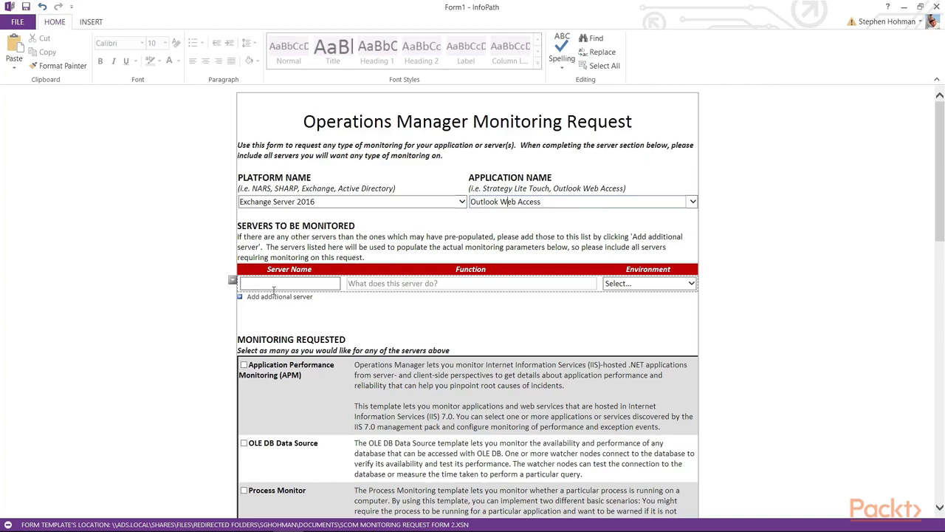
{"action": "left_click", "coordinate": [411, 286]}
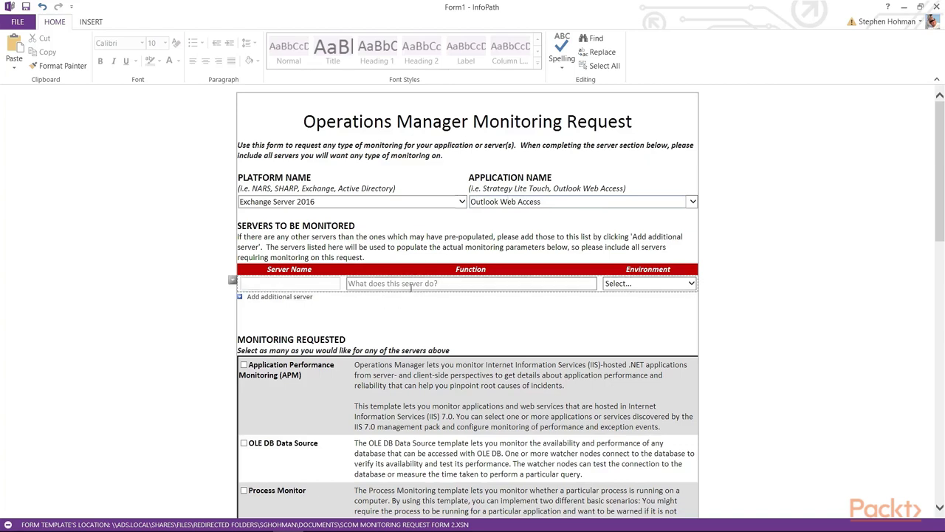
{"action": "left_click", "coordinate": [652, 284]}
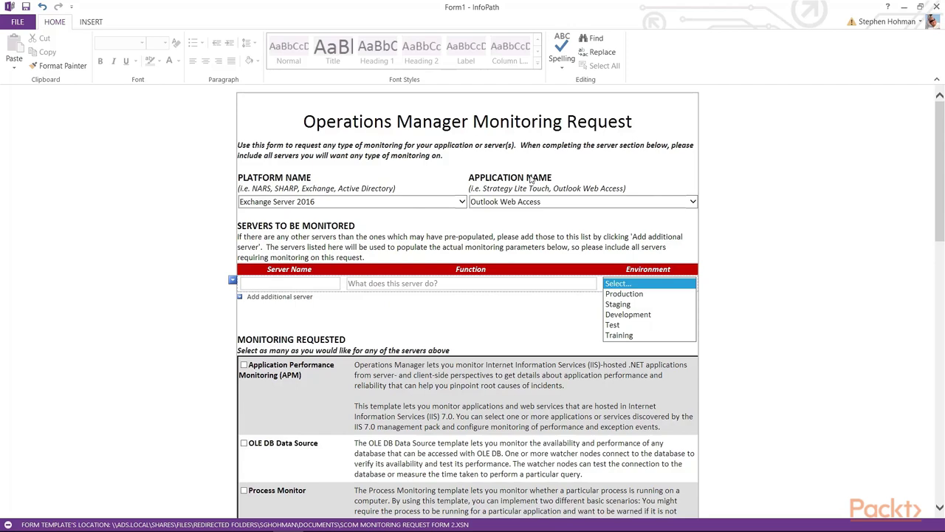
{"action": "left_click", "coordinate": [274, 298]}
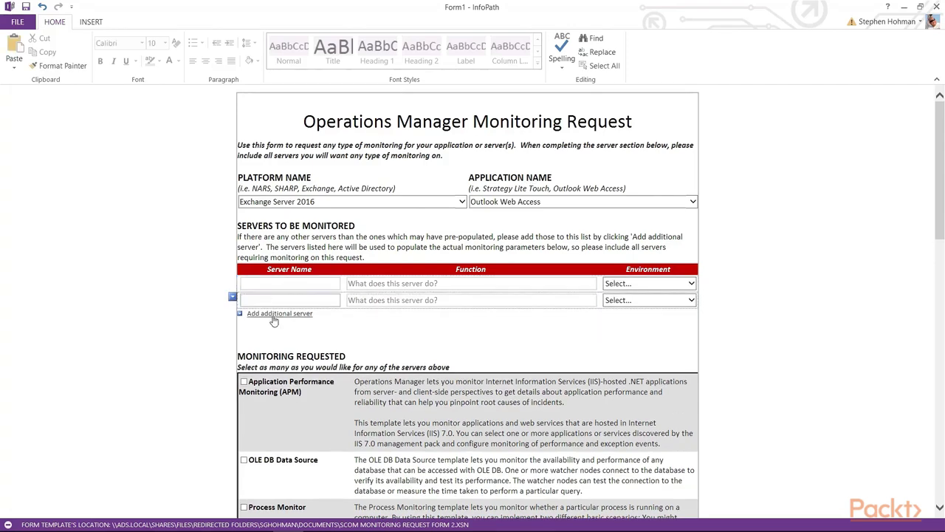
{"action": "left_click", "coordinate": [273, 313]}
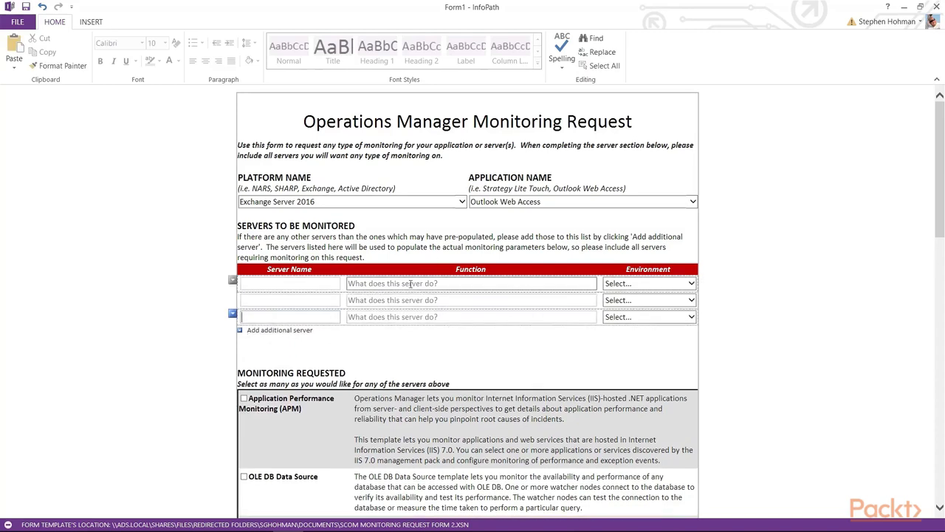
Step: Name the three servers to be monitored Server1, Server2 and Server3
{"action": "left_click", "coordinate": [279, 285]}
{"action": "type", "text": "Ser"}
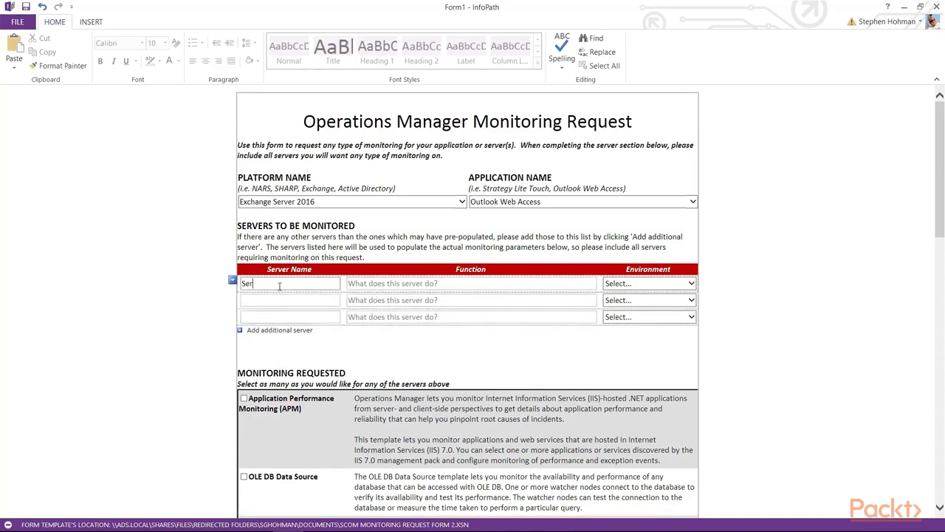
{"action": "type", "text": "ver1"}
{"action": "key", "text": "Tab"}
{"action": "key", "text": "Tab"}
{"action": "left_click", "coordinate": [275, 300]}
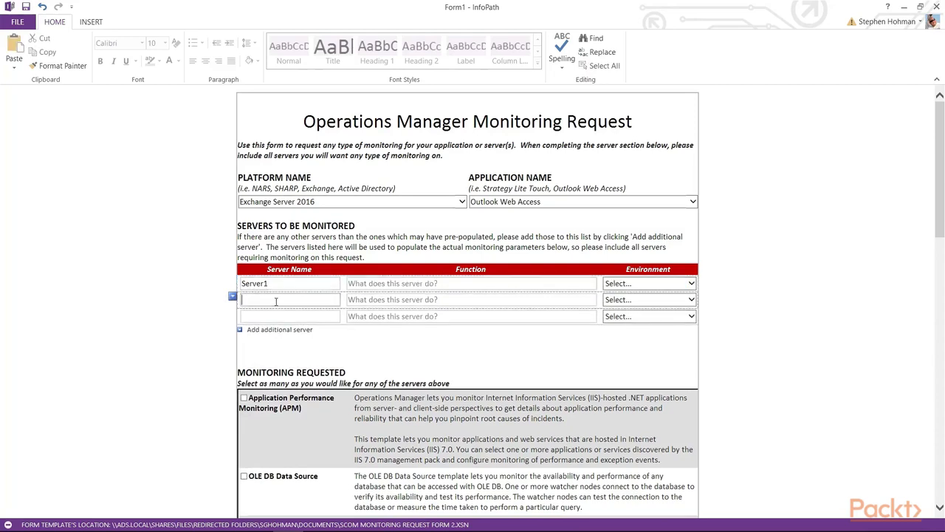
{"action": "type", "text": "Server2"}
{"action": "left_click", "coordinate": [274, 317]}
{"action": "type", "text": "Server3"}
Step: Request Application Performance Monitoring (APM) and view the section it adds at the end of the form
{"action": "scroll", "coordinate": [143, 258], "scroll_direction": "down", "scroll_amount": 5}
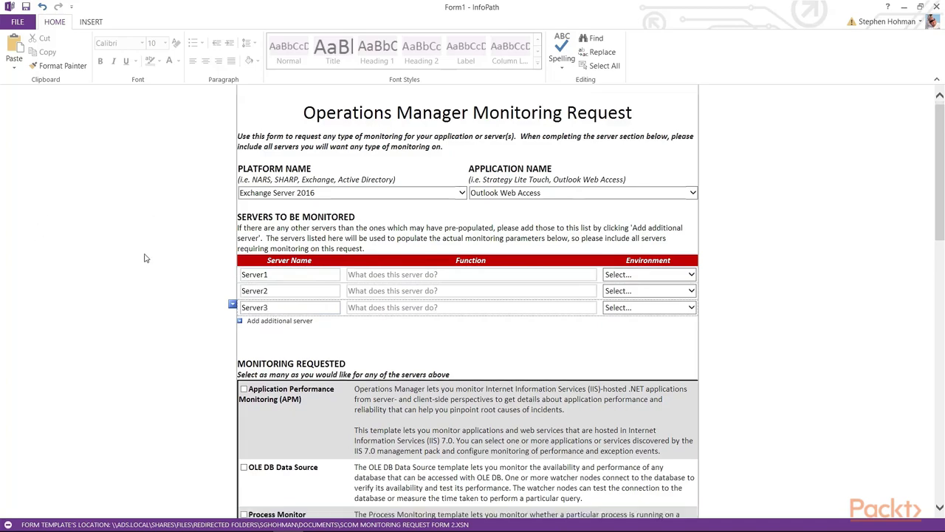
{"action": "scroll", "coordinate": [144, 257], "scroll_direction": "down", "scroll_amount": 2}
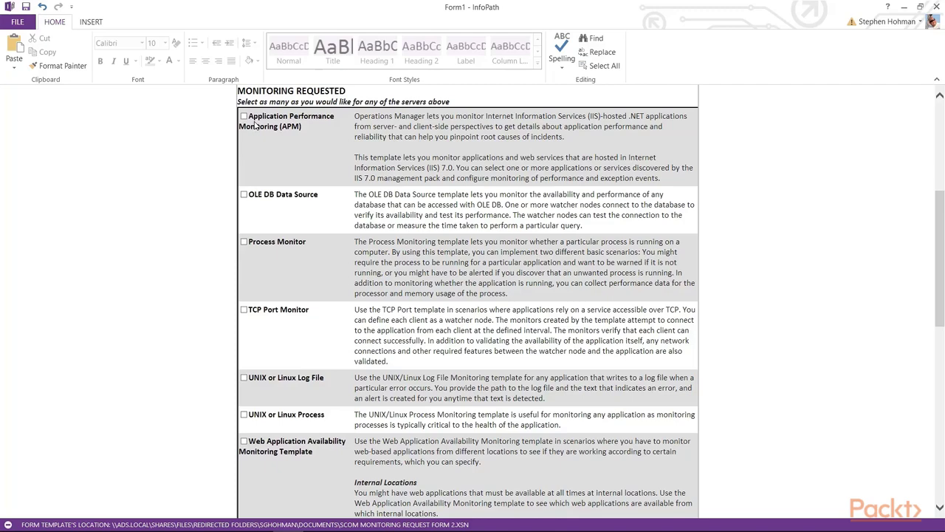
{"action": "scroll", "coordinate": [318, 264], "scroll_direction": "down", "scroll_amount": 2}
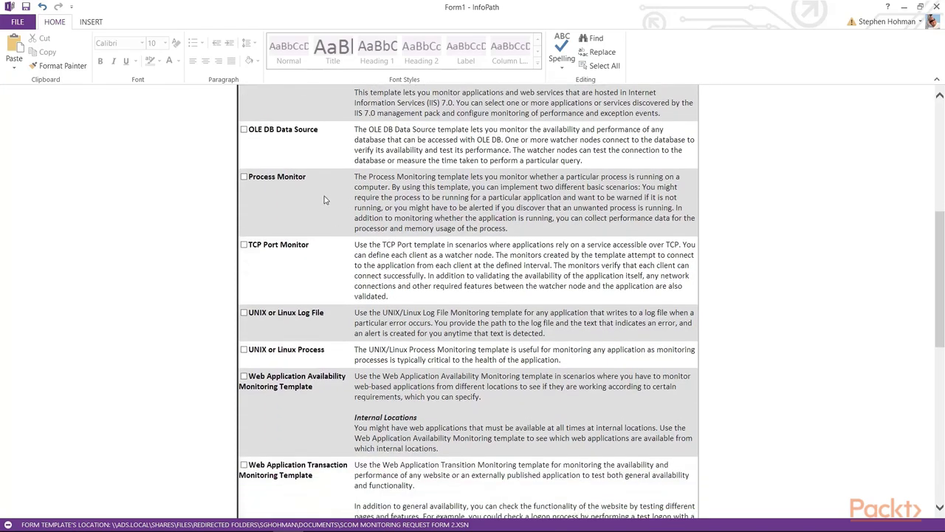
{"action": "scroll", "coordinate": [324, 196], "scroll_direction": "down", "scroll_amount": 5}
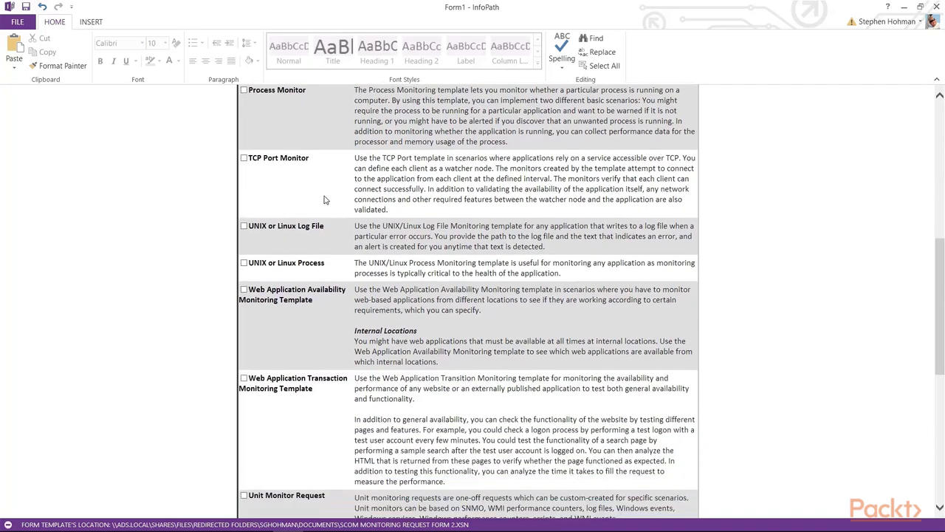
{"action": "scroll", "coordinate": [294, 410], "scroll_direction": "up", "scroll_amount": 6}
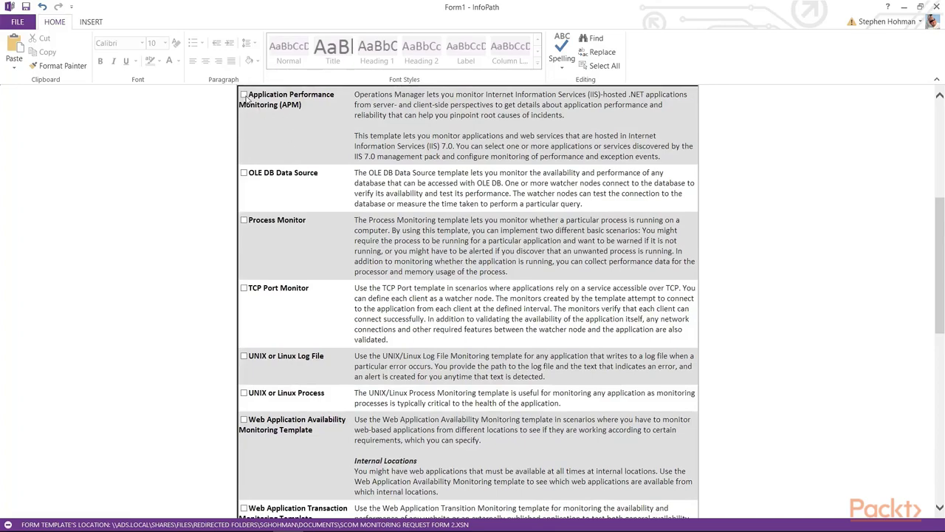
{"action": "left_click", "coordinate": [244, 94]}
{"action": "scroll", "coordinate": [186, 273], "scroll_direction": "down", "scroll_amount": 2}
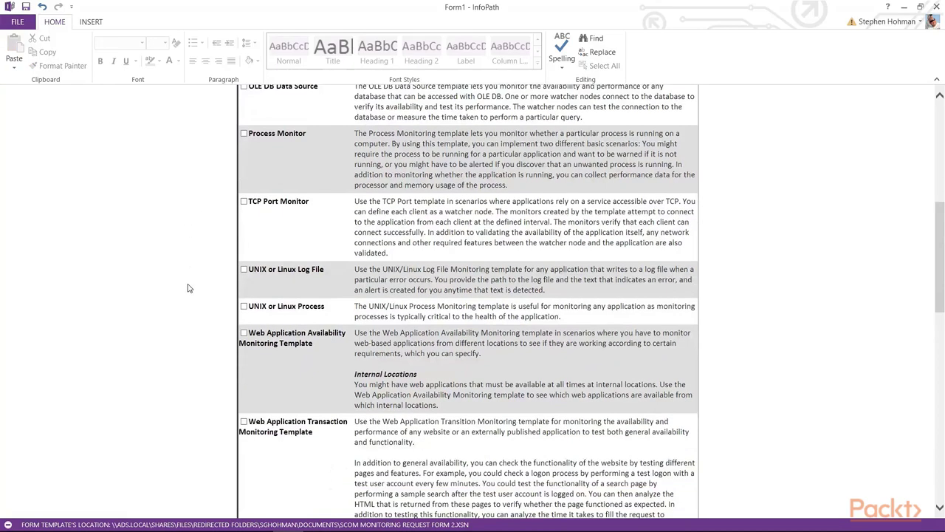
{"action": "scroll", "coordinate": [187, 288], "scroll_direction": "down", "scroll_amount": 10}
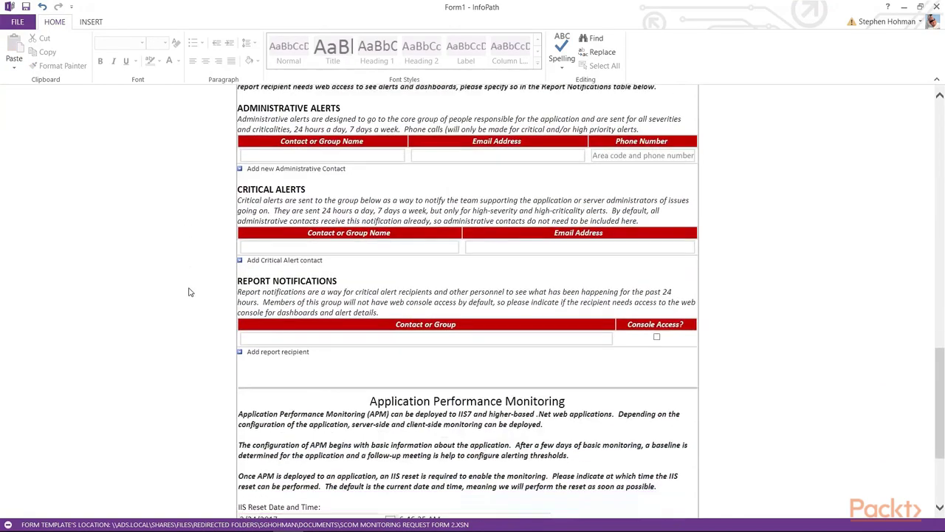
Step: Deselect and reselect Application Performance Monitoring (APM), comparing the end of the form each time
{"action": "scroll", "coordinate": [189, 294], "scroll_direction": "up", "scroll_amount": 12}
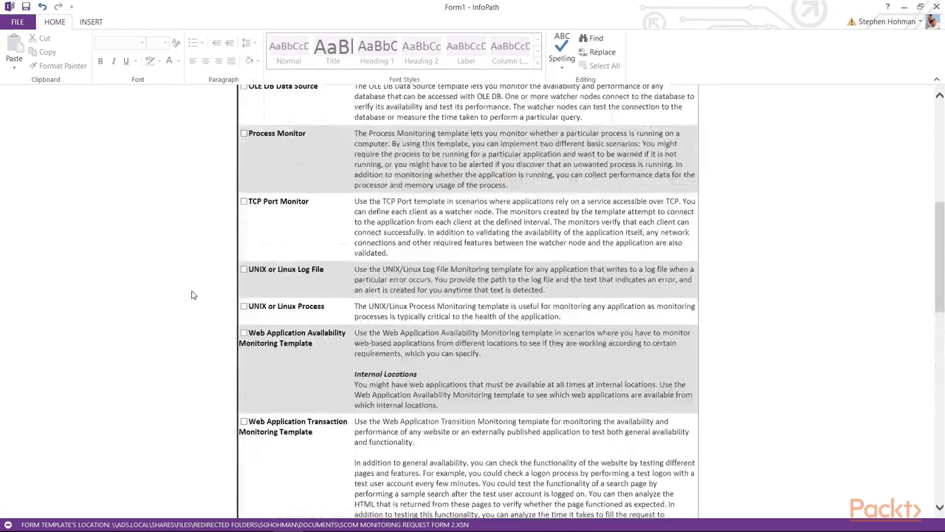
{"action": "scroll", "coordinate": [191, 295], "scroll_direction": "up", "scroll_amount": 3}
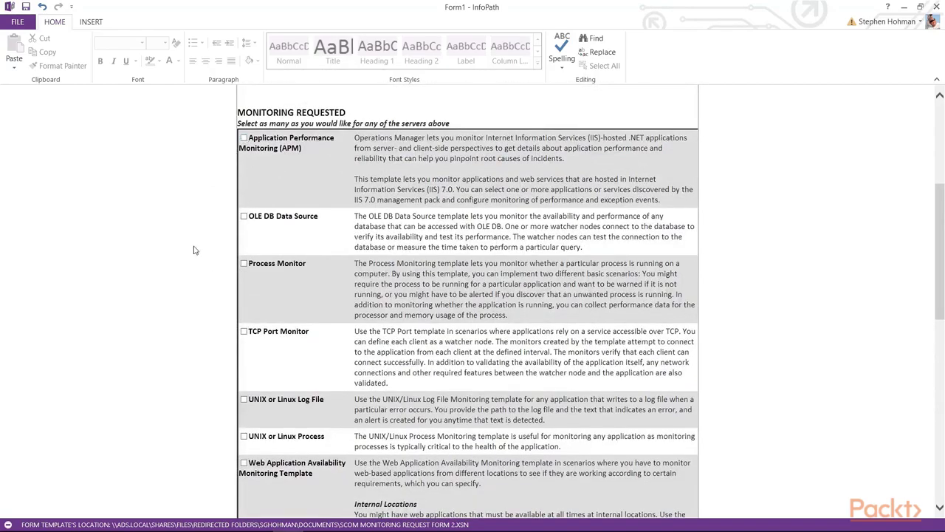
{"action": "scroll", "coordinate": [193, 251], "scroll_direction": "down", "scroll_amount": 10}
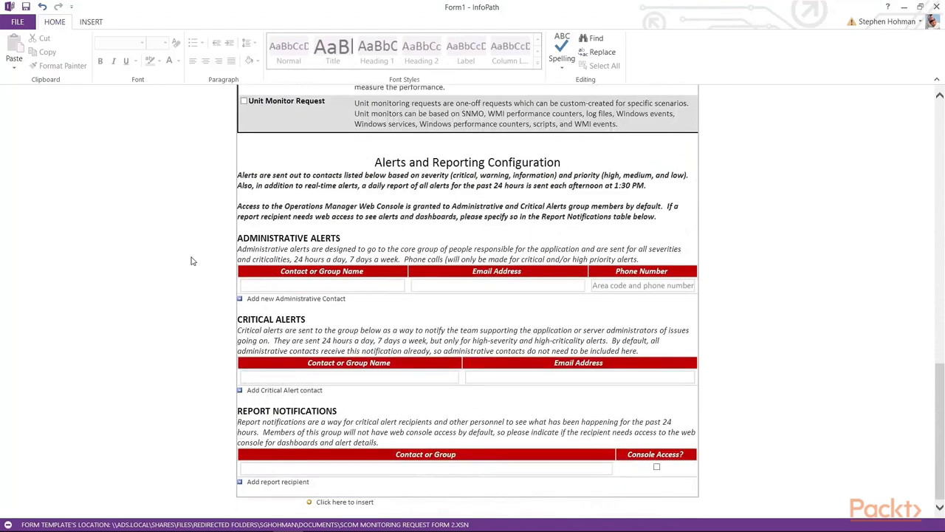
{"action": "scroll", "coordinate": [192, 261], "scroll_direction": "down", "scroll_amount": 1}
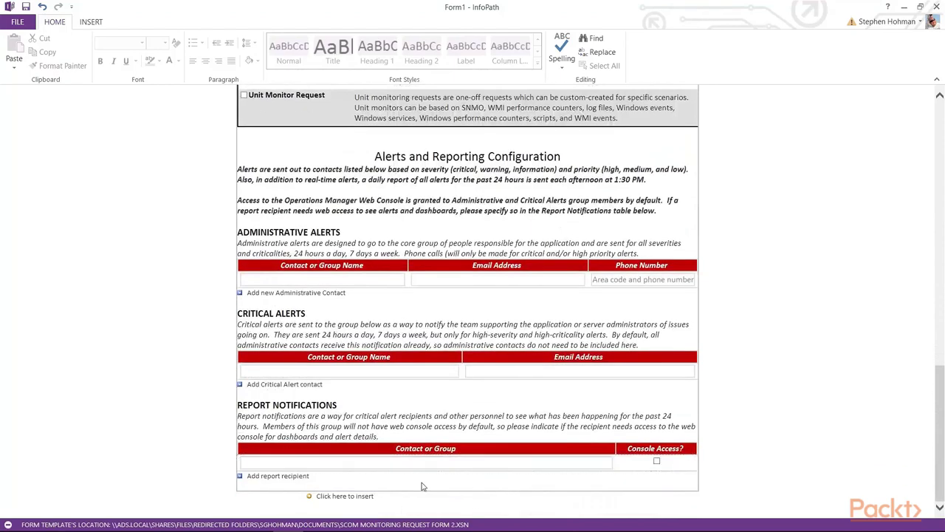
{"action": "scroll", "coordinate": [210, 199], "scroll_direction": "up", "scroll_amount": 15}
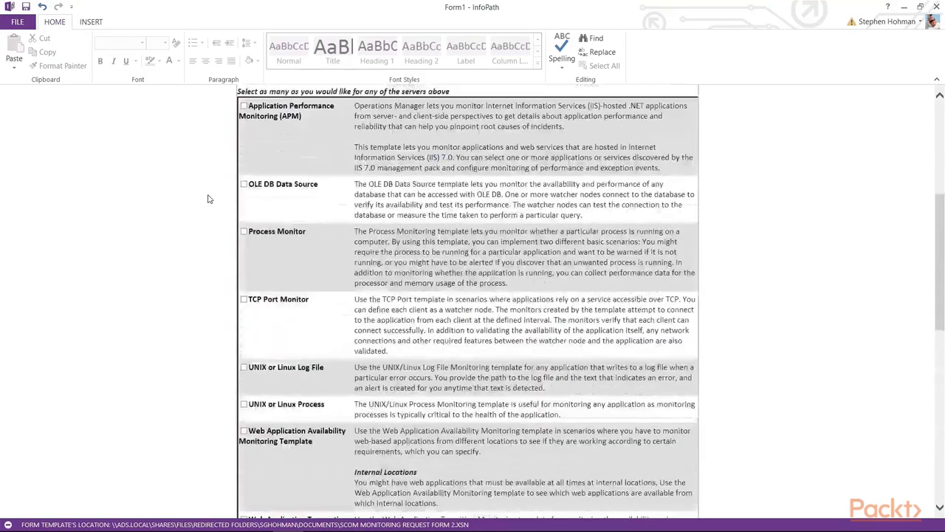
{"action": "scroll", "coordinate": [200, 257], "scroll_direction": "down", "scroll_amount": 15}
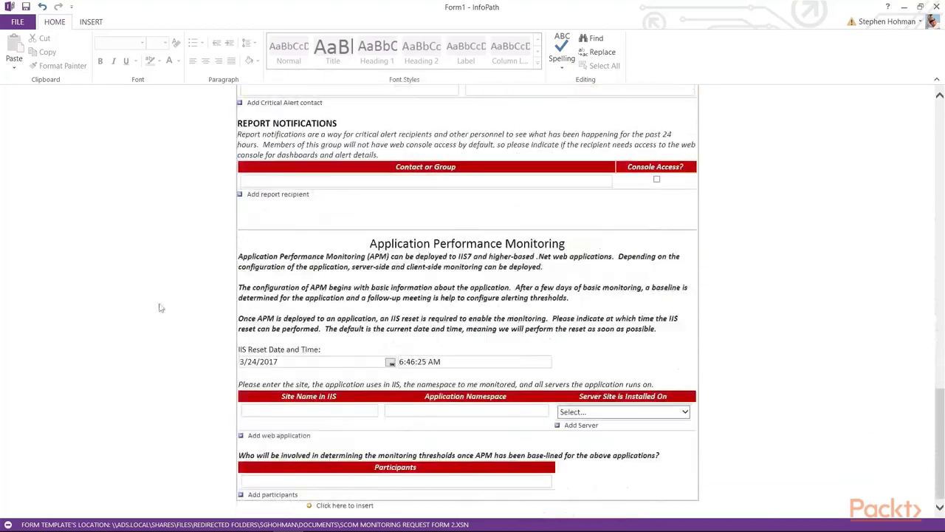
Step: Request Process Monitor as well and view the Process Monitoring section added to the form
{"action": "scroll", "coordinate": [384, 333], "scroll_direction": "up", "scroll_amount": 10}
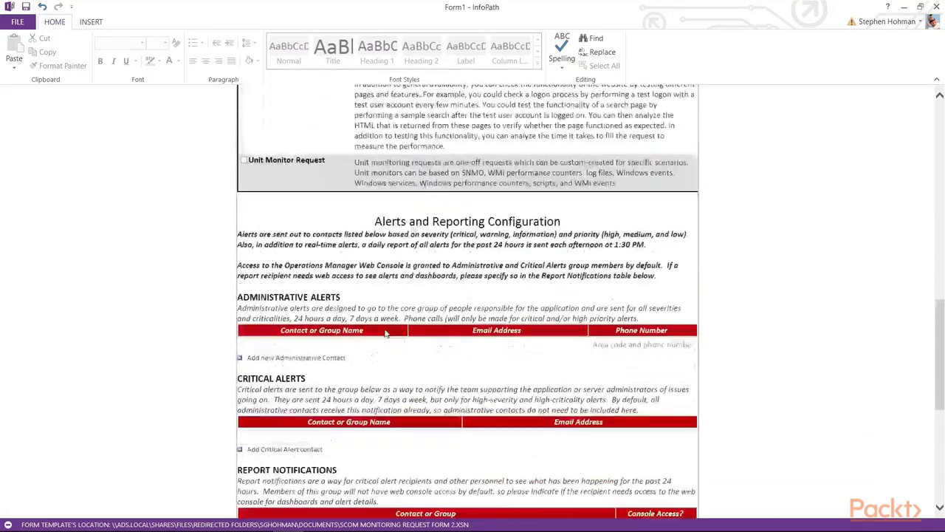
{"action": "scroll", "coordinate": [267, 205], "scroll_direction": "up", "scroll_amount": 10}
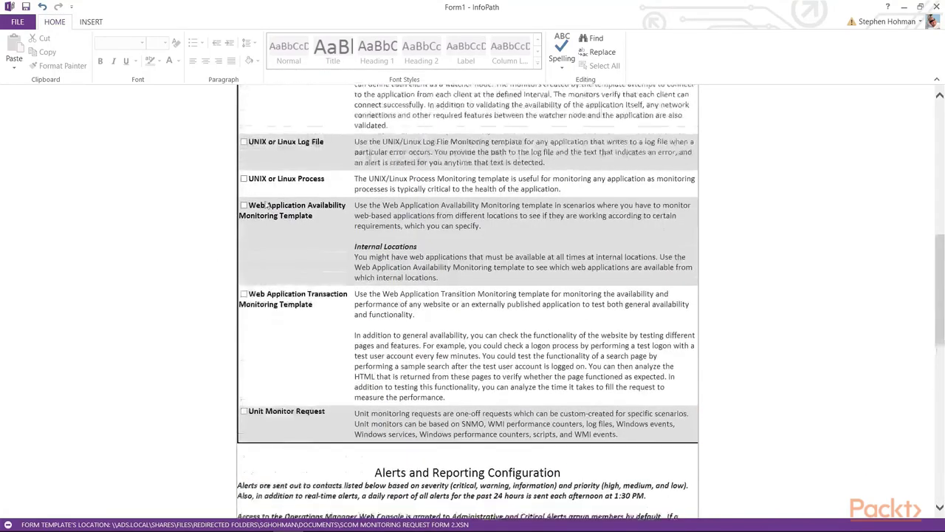
{"action": "scroll", "coordinate": [267, 205], "scroll_direction": "up", "scroll_amount": 2}
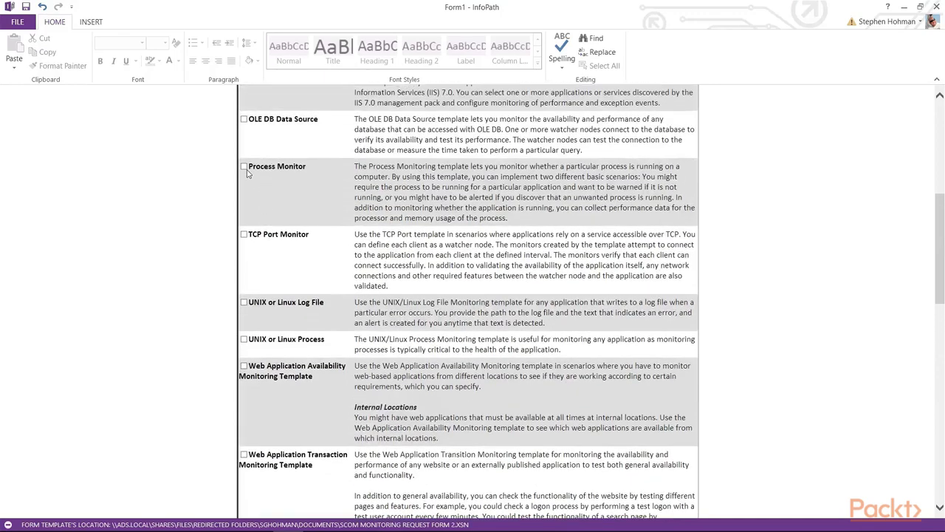
{"action": "scroll", "coordinate": [289, 337], "scroll_direction": "down", "scroll_amount": 20}
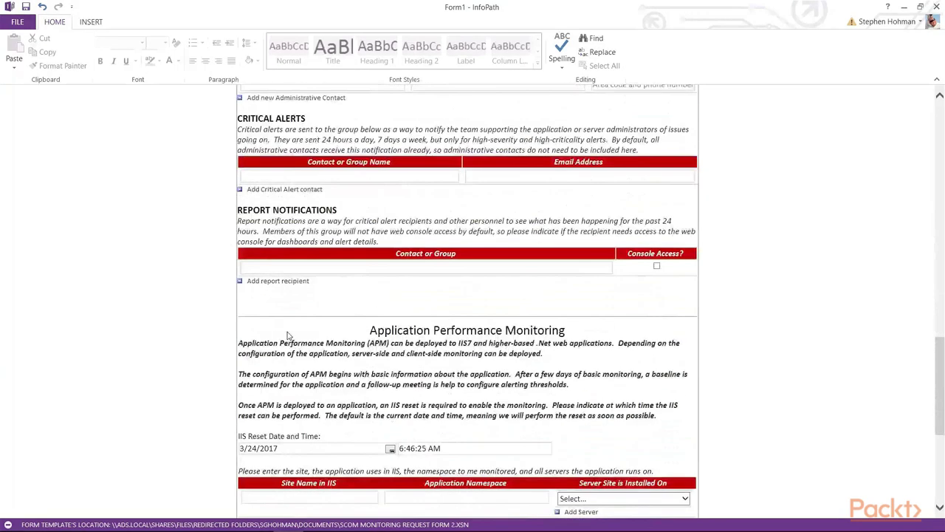
{"action": "scroll", "coordinate": [289, 337], "scroll_direction": "down", "scroll_amount": 2}
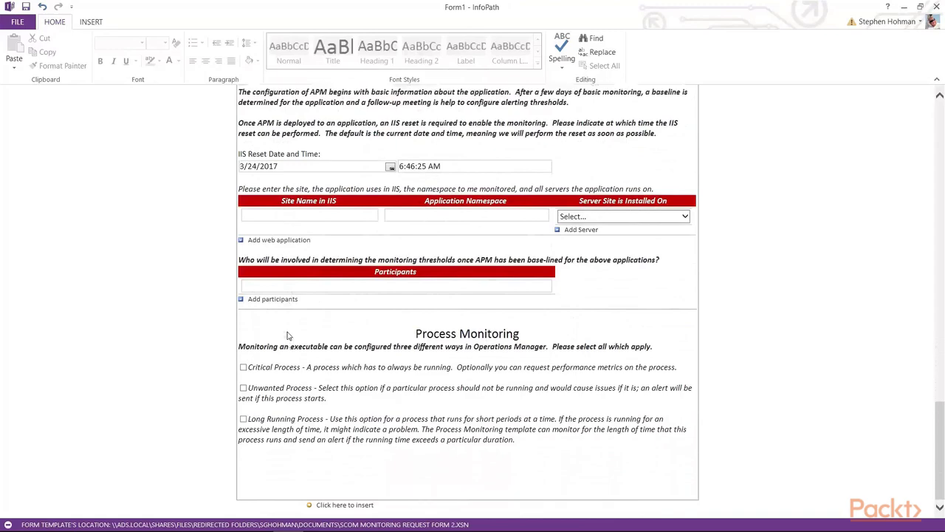
Step: Examine the administrative, critical and report notification tables in the Alerts and Reporting Configuration section
{"action": "scroll", "coordinate": [287, 336], "scroll_direction": "up", "scroll_amount": 15}
{"action": "scroll", "coordinate": [288, 325], "scroll_direction": "up", "scroll_amount": 2}
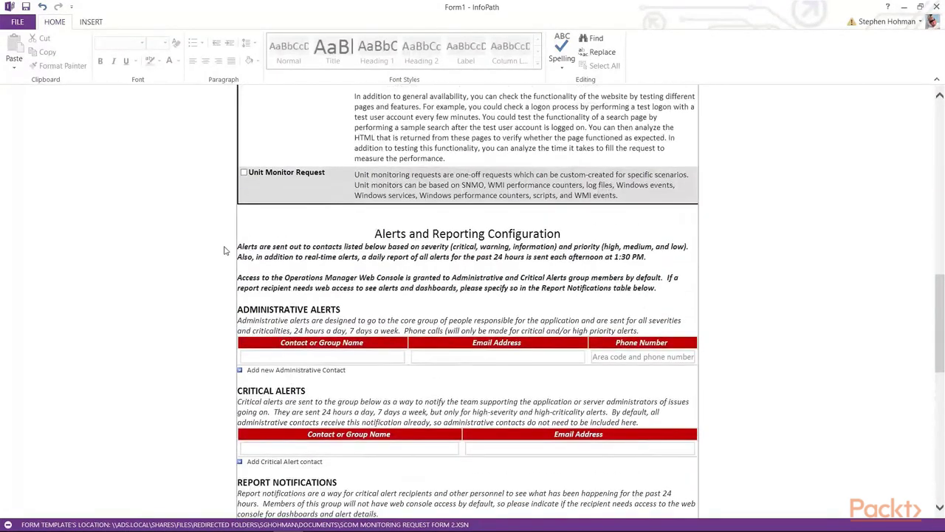
{"action": "scroll", "coordinate": [225, 254], "scroll_direction": "down", "scroll_amount": 2}
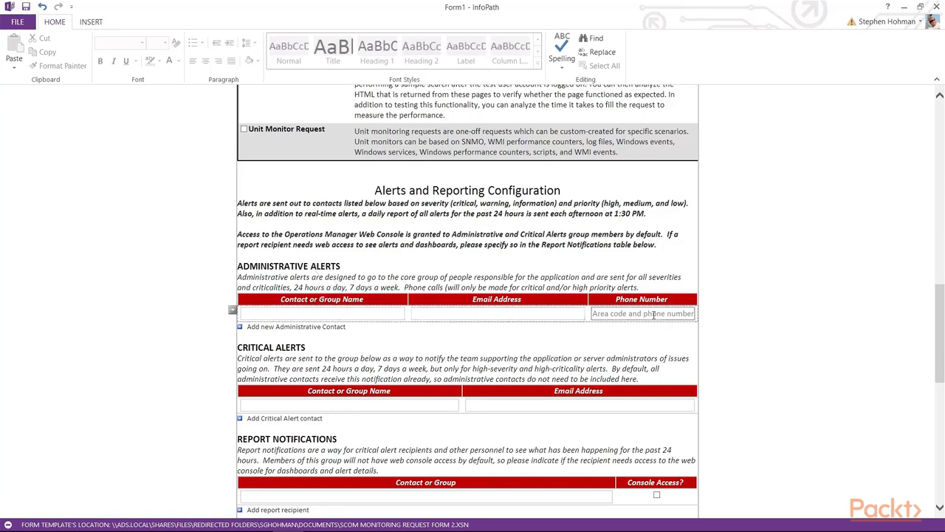
{"action": "scroll", "coordinate": [162, 332], "scroll_direction": "down", "scroll_amount": 2}
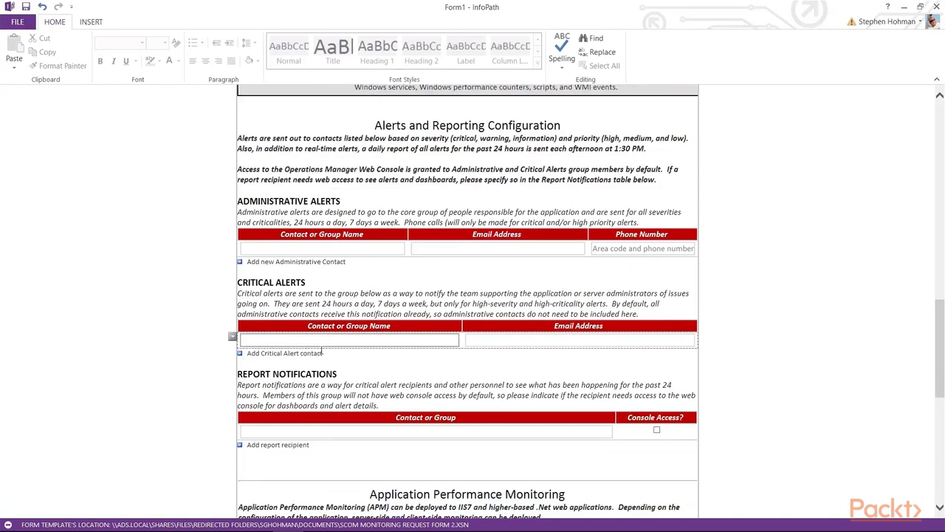
Step: Review the Application Performance Monitoring section and check the server selection for the first web application
{"action": "scroll", "coordinate": [188, 360], "scroll_direction": "down", "scroll_amount": 3}
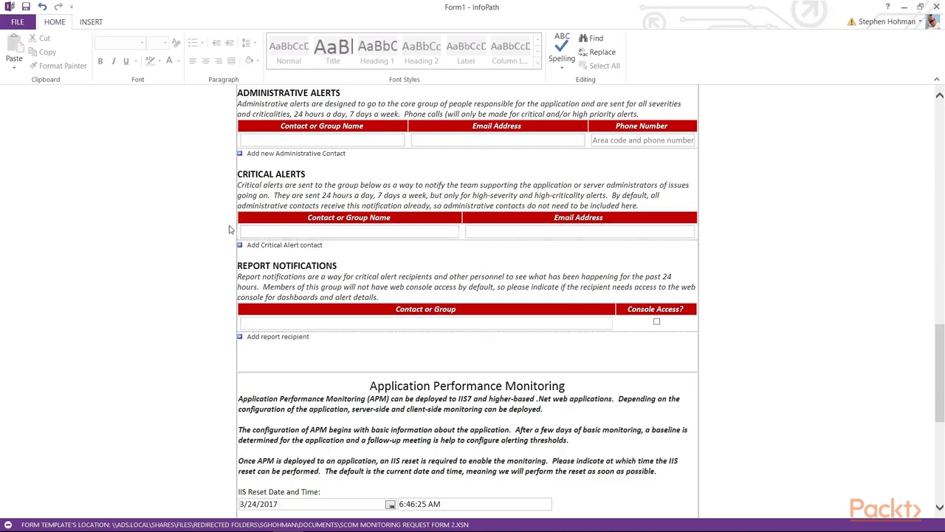
{"action": "scroll", "coordinate": [228, 344], "scroll_direction": "down", "scroll_amount": 3}
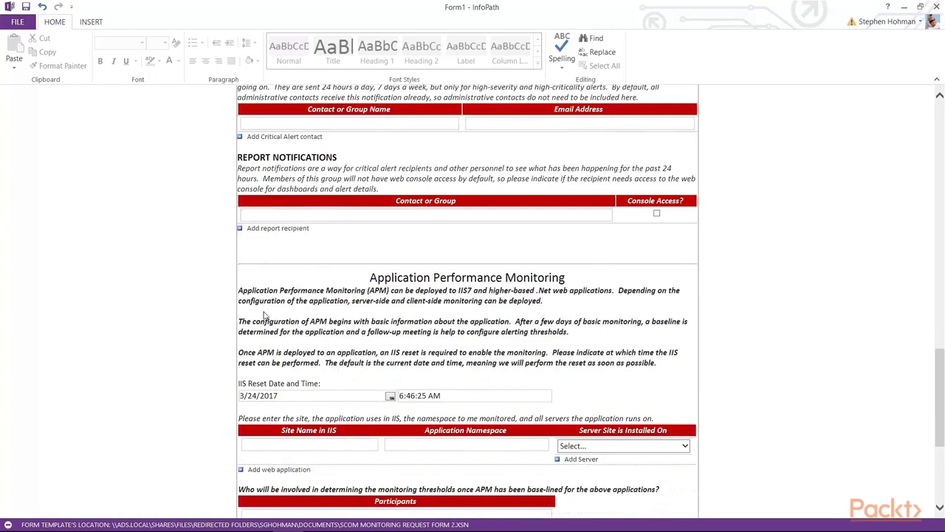
{"action": "scroll", "coordinate": [150, 327], "scroll_direction": "down", "scroll_amount": 2}
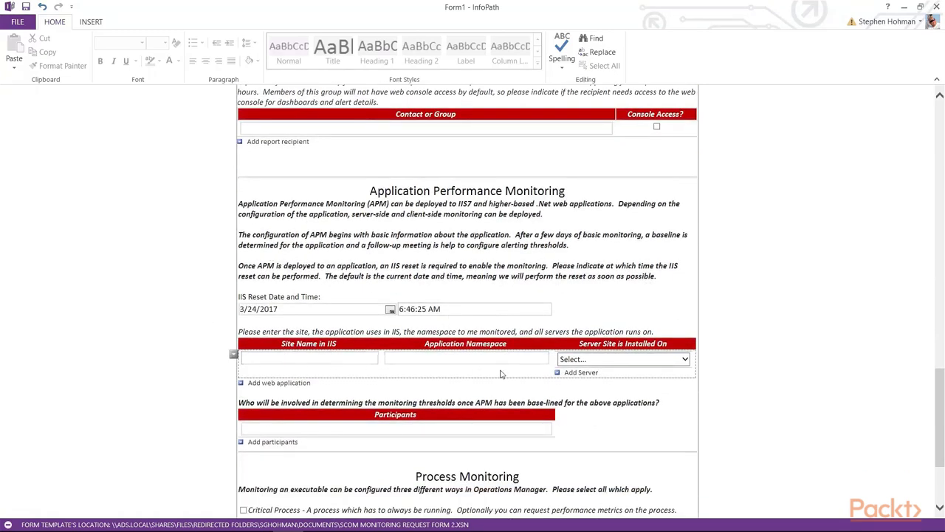
{"action": "left_click", "coordinate": [687, 360]}
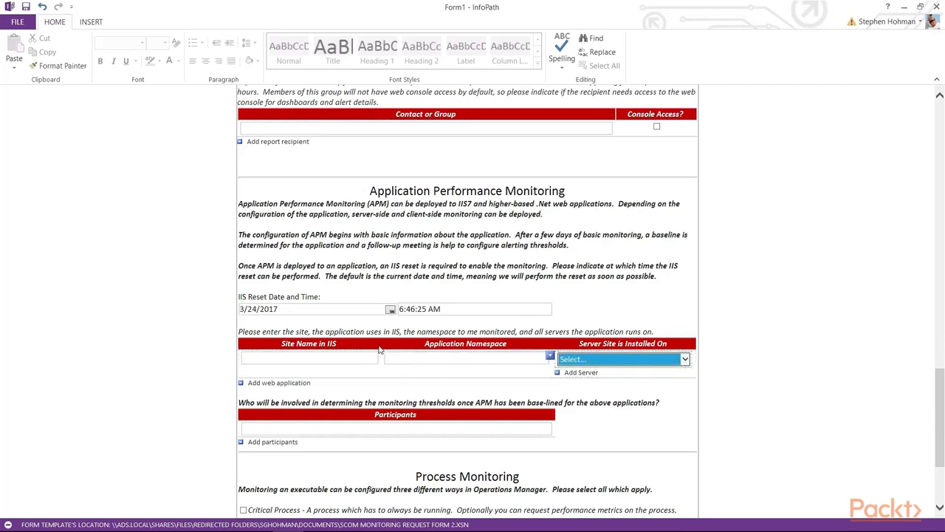
{"action": "scroll", "coordinate": [603, 378], "scroll_direction": "down", "scroll_amount": 2}
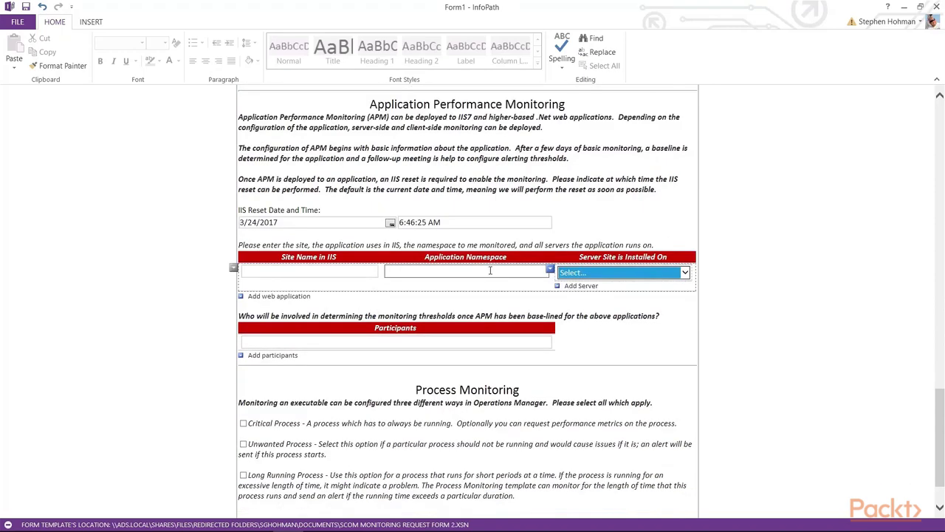
Step: Add a second web application row to the IIS site table and remove it again
{"action": "left_click", "coordinate": [299, 296]}
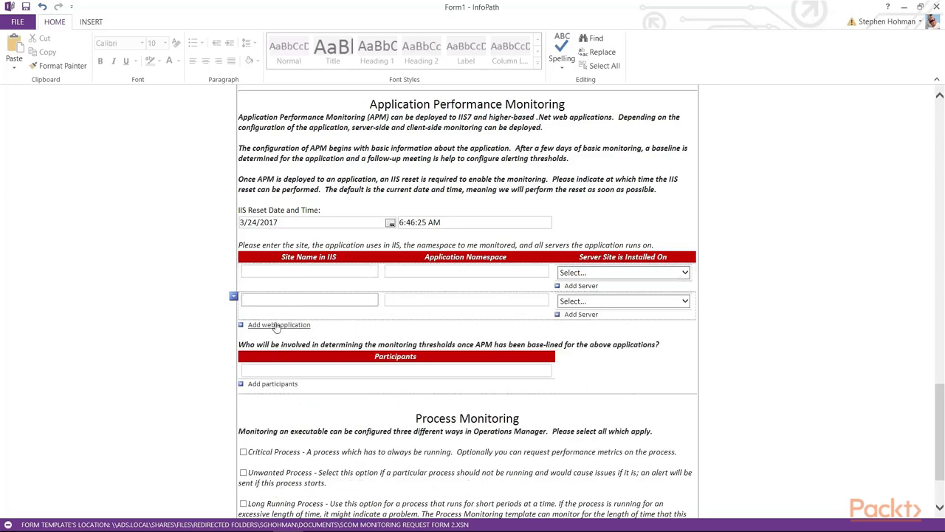
{"action": "left_click", "coordinate": [235, 297]}
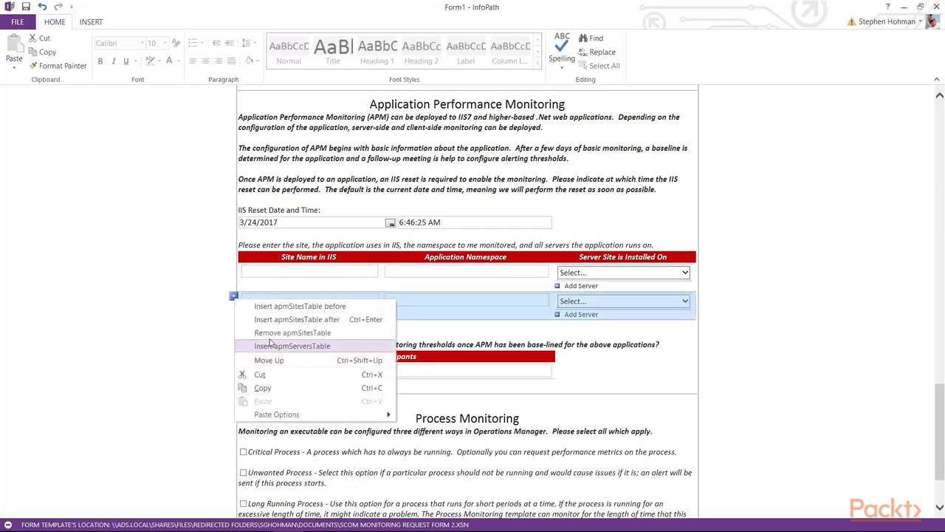
{"action": "left_click", "coordinate": [285, 333]}
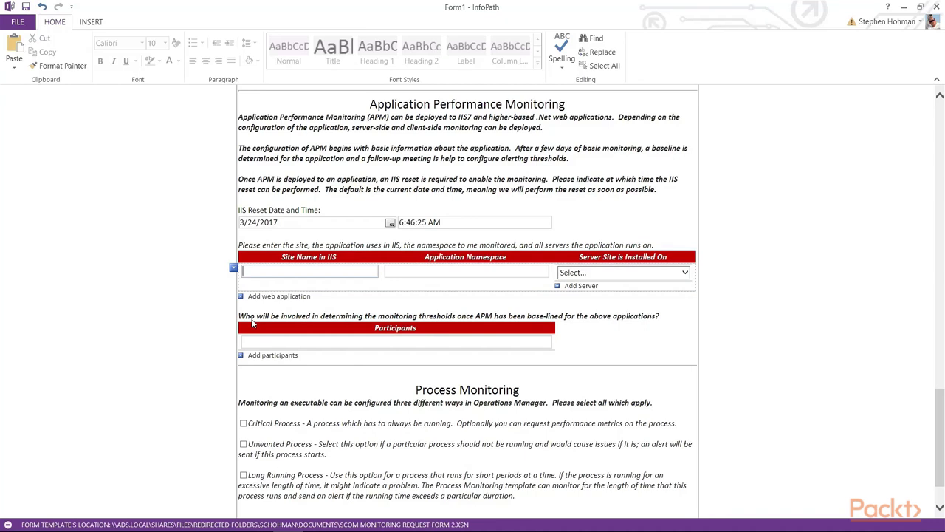
{"action": "left_click", "coordinate": [278, 343]}
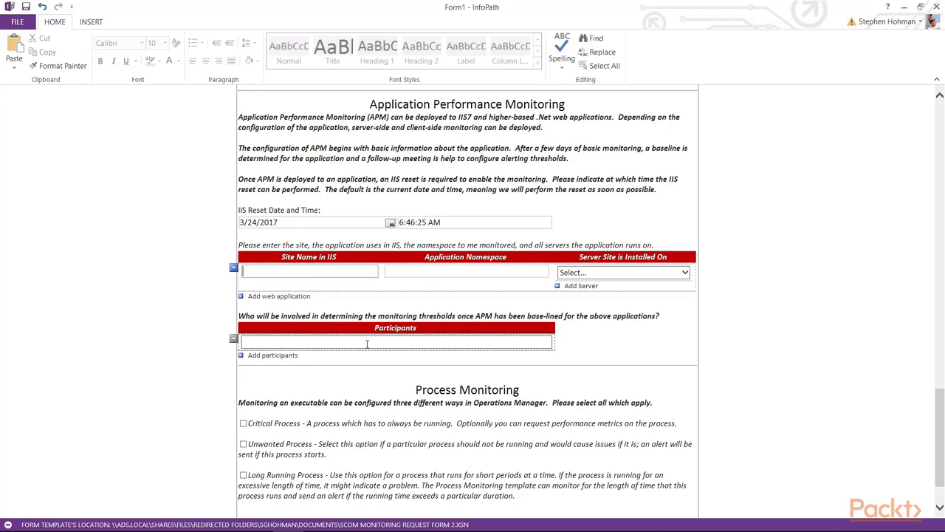
Step: Request Critical Process monitoring and add two more server entries to the servers the process can run on
{"action": "scroll", "coordinate": [129, 389], "scroll_direction": "down", "scroll_amount": 2}
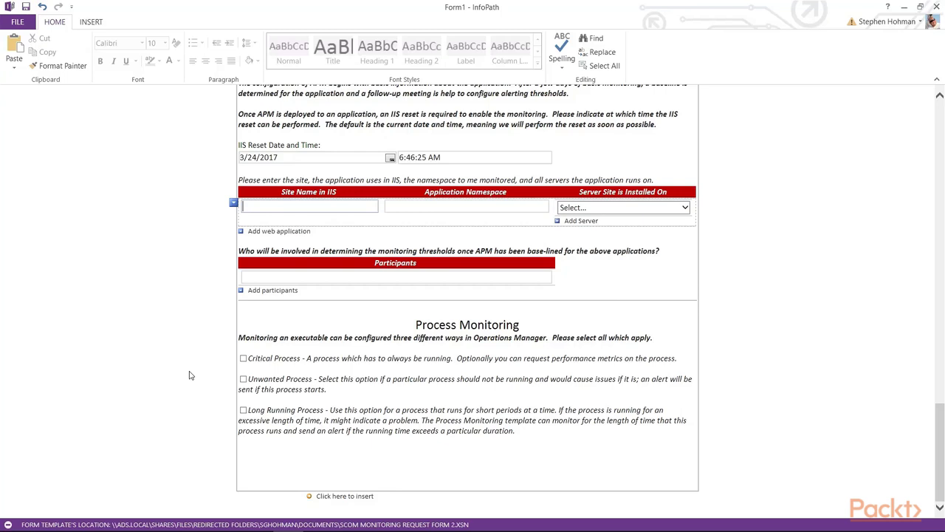
{"action": "left_click", "coordinate": [243, 359]}
{"action": "scroll", "coordinate": [207, 367], "scroll_direction": "down", "scroll_amount": 5}
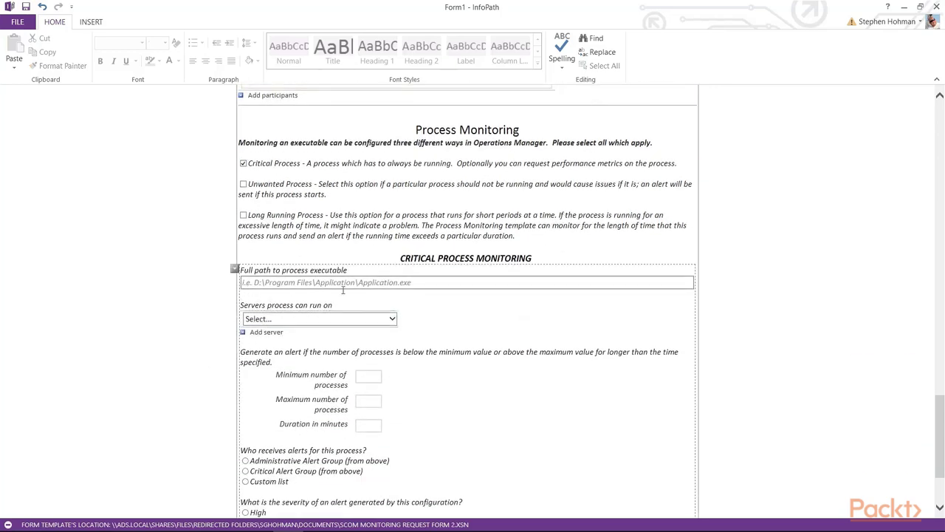
{"action": "left_click", "coordinate": [394, 322]}
{"action": "left_click", "coordinate": [266, 332]}
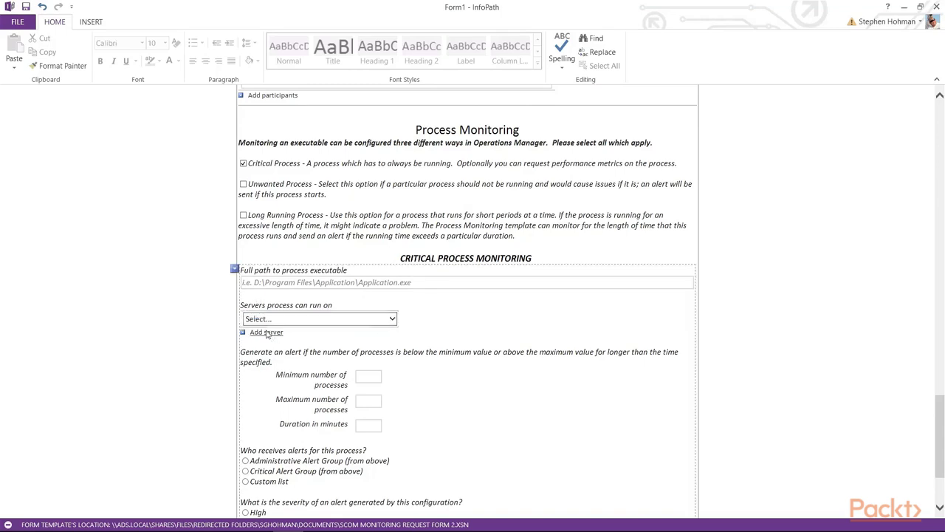
{"action": "left_click", "coordinate": [267, 349]}
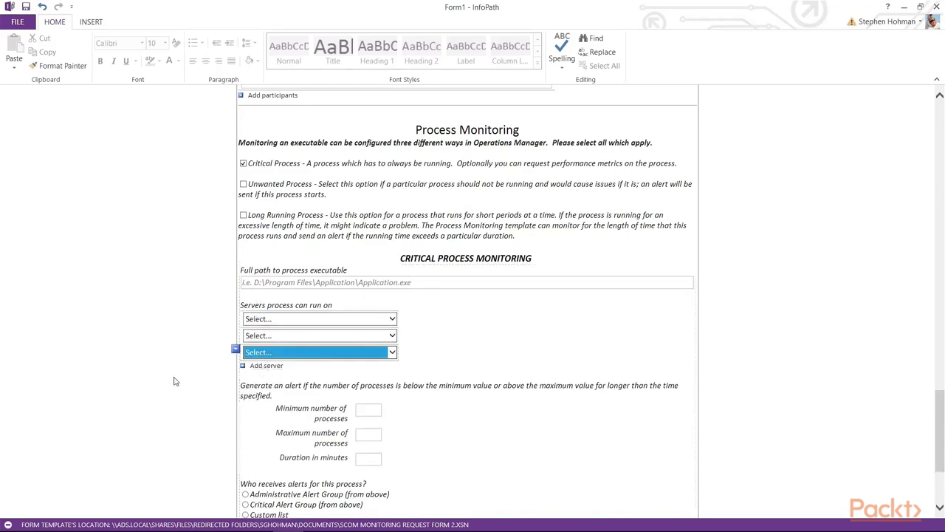
Step: Set the alert severity for the critical process to High
{"action": "scroll", "coordinate": [173, 380], "scroll_direction": "down", "scroll_amount": 3}
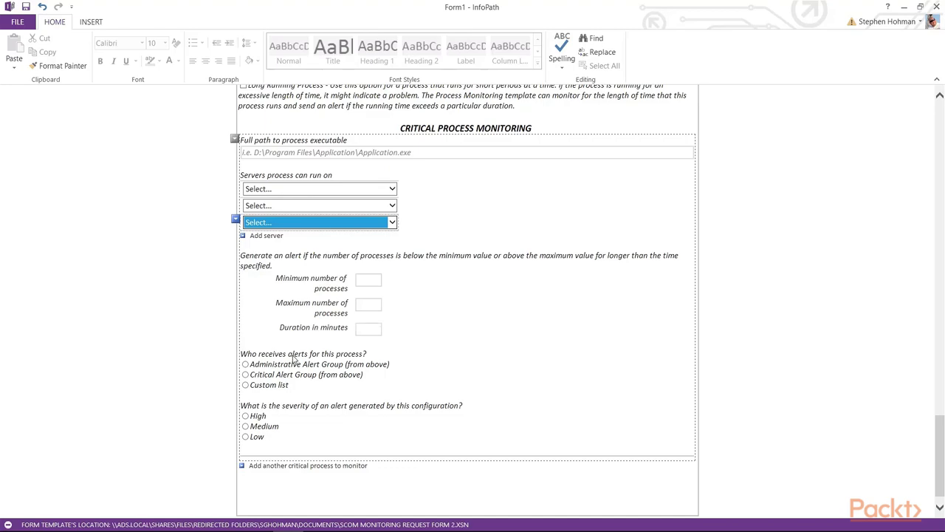
{"action": "scroll", "coordinate": [258, 354], "scroll_direction": "up", "scroll_amount": 10}
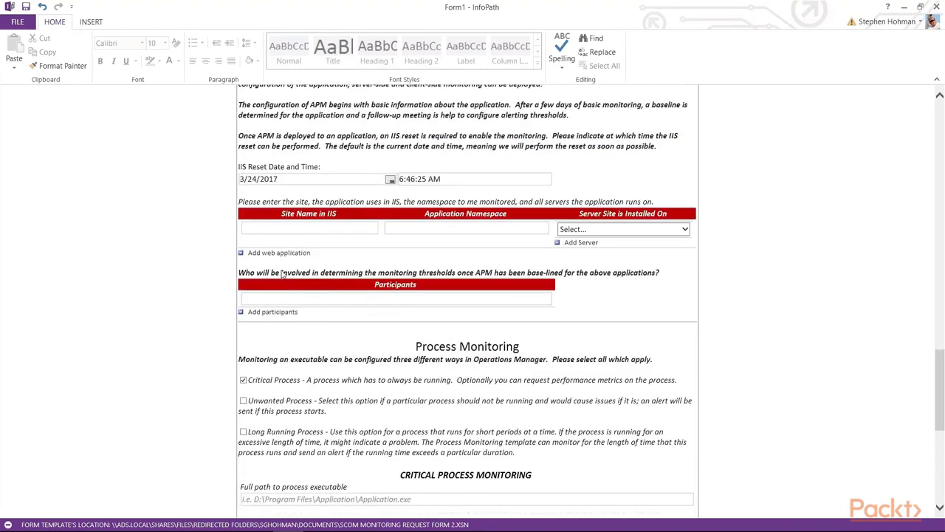
{"action": "scroll", "coordinate": [283, 276], "scroll_direction": "down", "scroll_amount": 10}
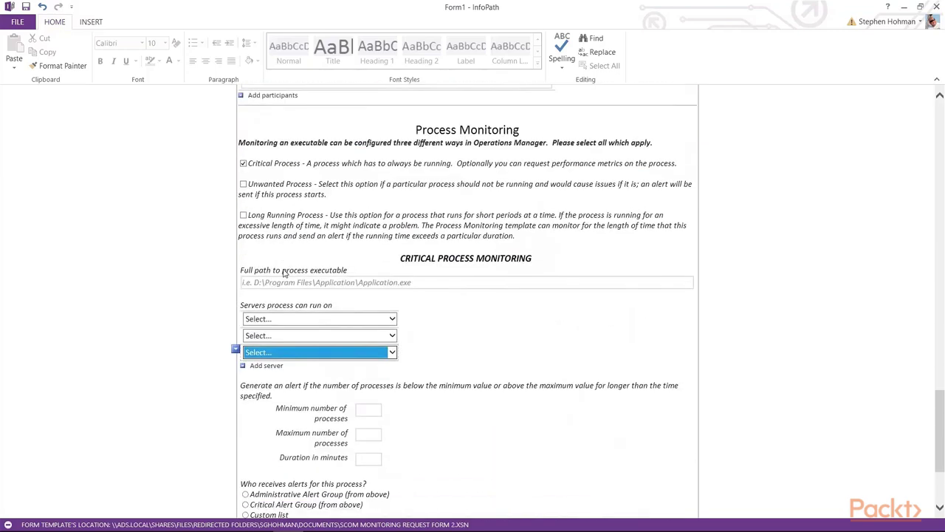
{"action": "scroll", "coordinate": [283, 274], "scroll_direction": "down", "scroll_amount": 1}
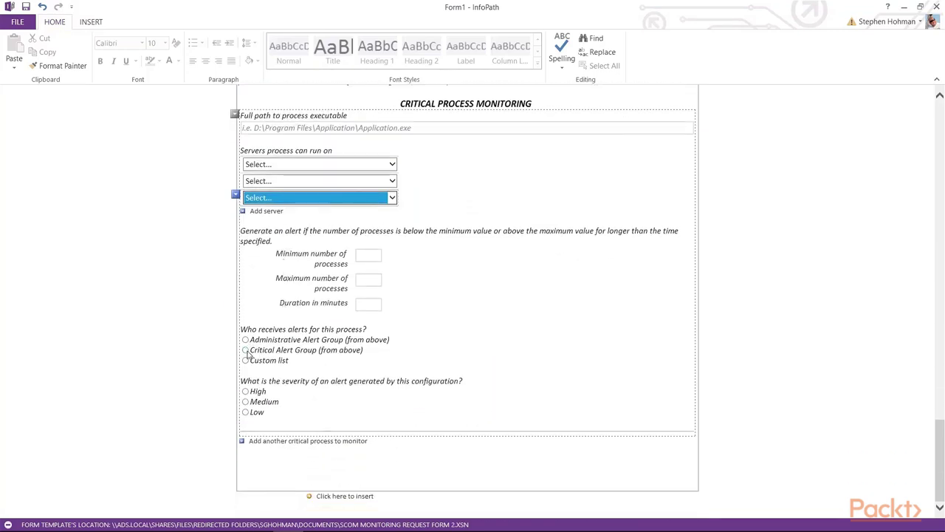
{"action": "left_click", "coordinate": [246, 393]}
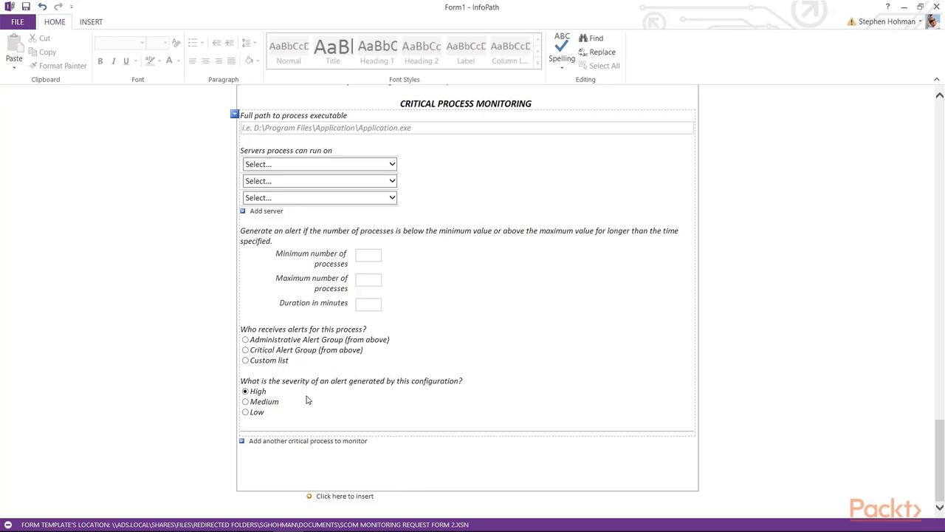
Step: Add another critical process to monitor and view its blank configuration fields
{"action": "left_click", "coordinate": [315, 441]}
{"action": "scroll", "coordinate": [176, 330], "scroll_direction": "down", "scroll_amount": 5}
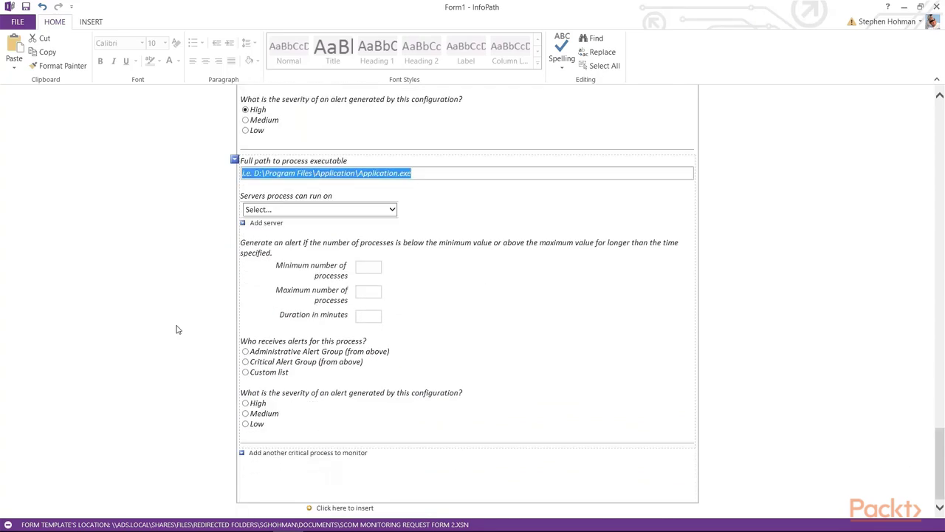
{"action": "scroll", "coordinate": [176, 330], "scroll_direction": "down", "scroll_amount": 1}
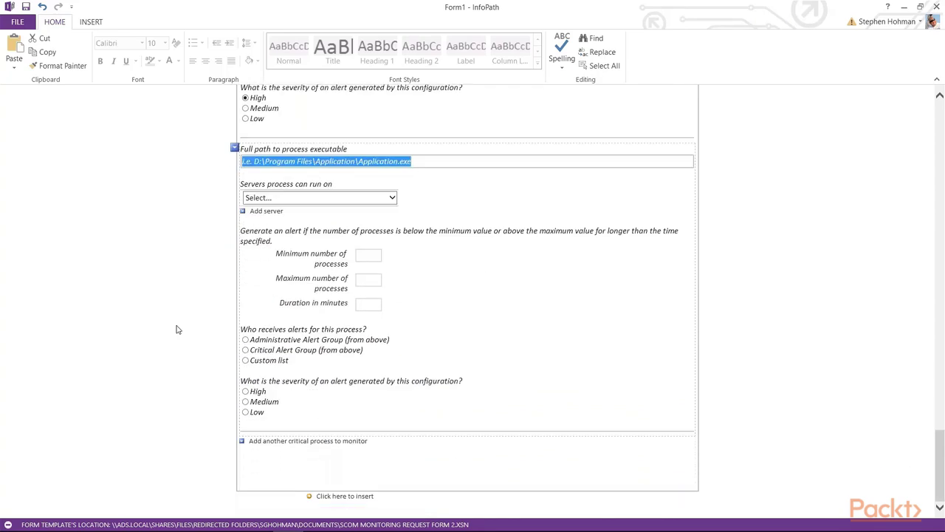